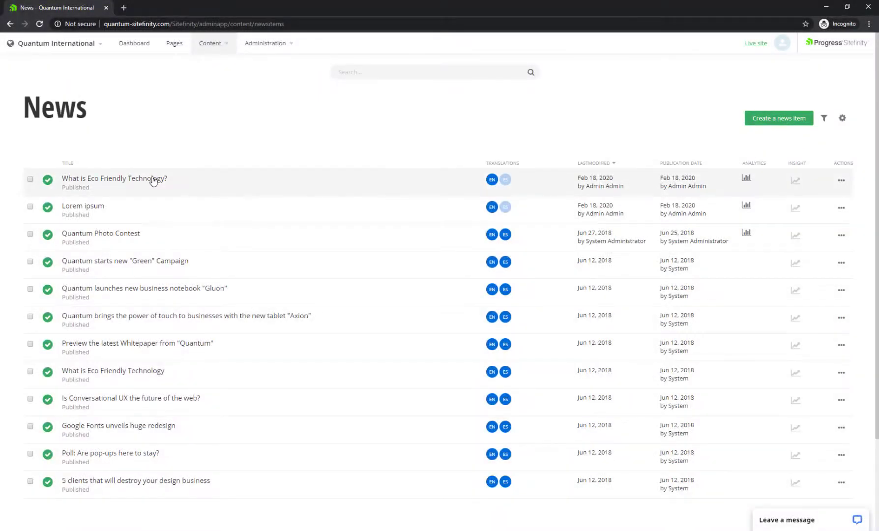
Open the first news item, see the 'No permissions to edit' message, and go back to the Dashboard
{"action": "left_click", "coordinate": [153, 179]}
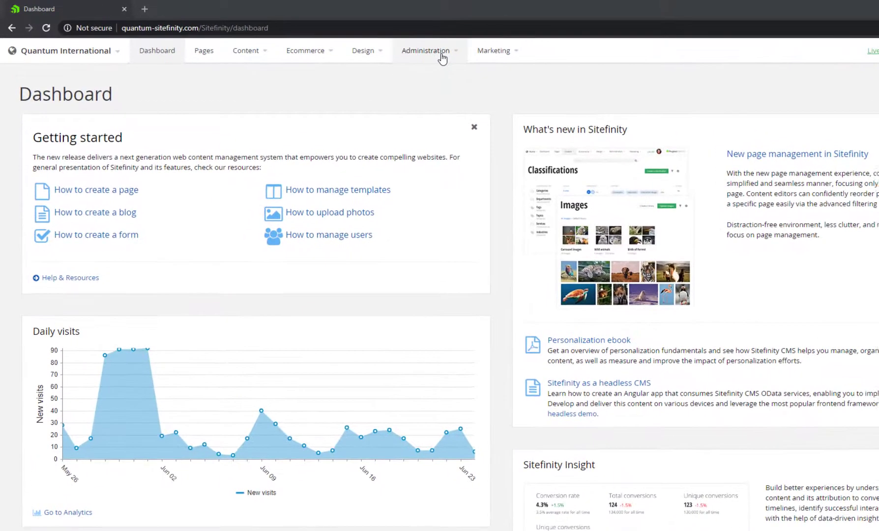
Open the site Permissions page from Administration
{"action": "left_click", "coordinate": [378, 49]}
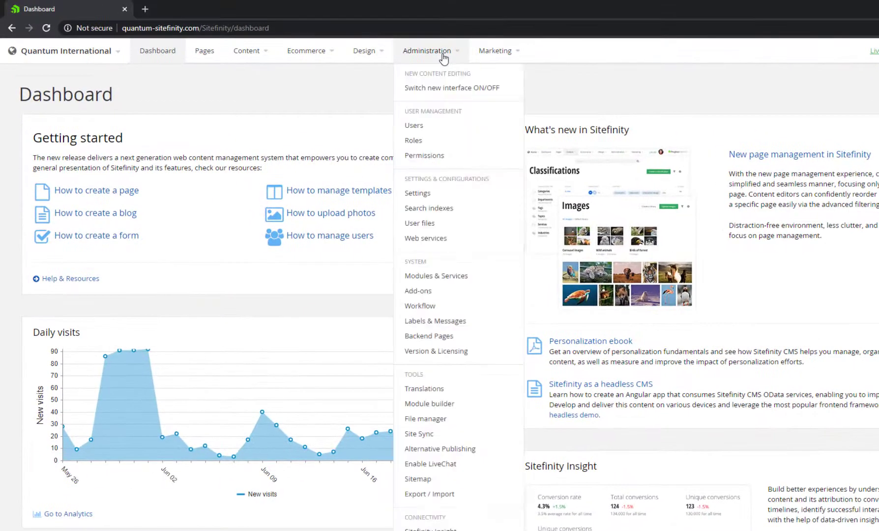
{"action": "left_click", "coordinate": [425, 156]}
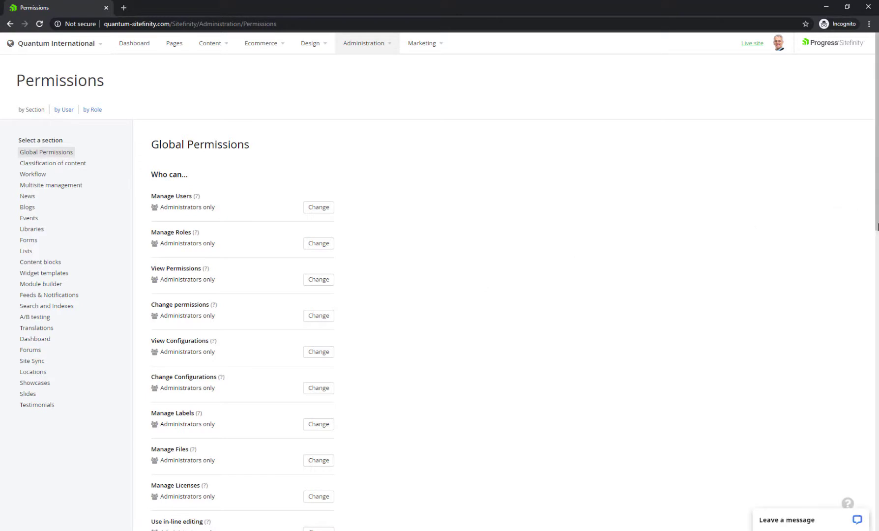
{"action": "left_click_drag", "start_coordinate": [878, 226], "coordinate": [859, 196]}
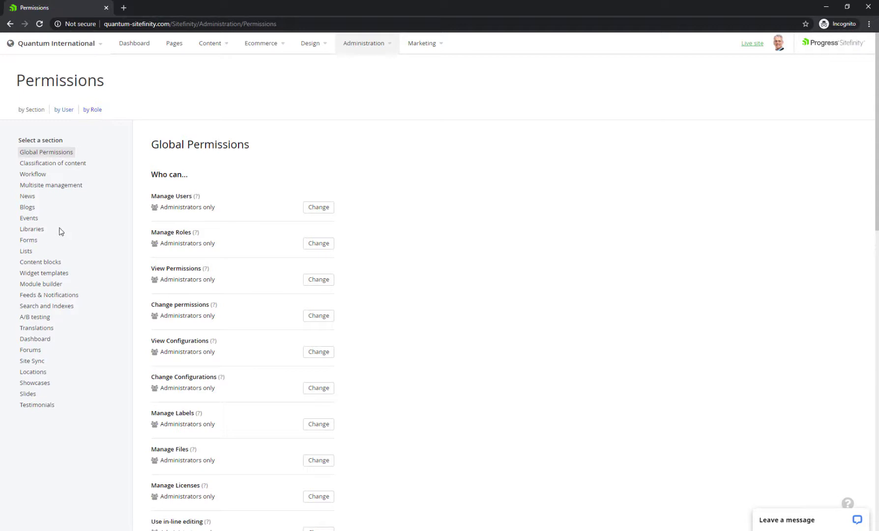
Review the Forms, Translations, Forums and Site Sync permissions, then switch to the by-User view
{"action": "left_click", "coordinate": [30, 240]}
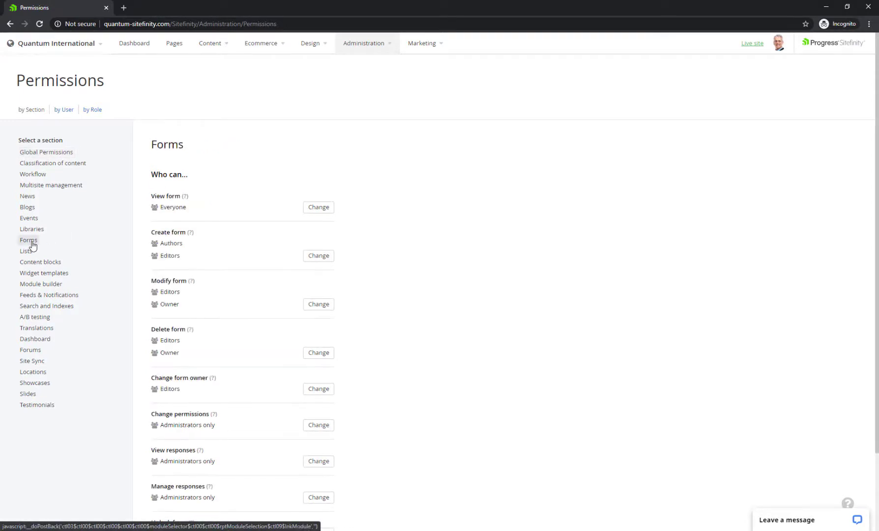
{"action": "left_click", "coordinate": [35, 329]}
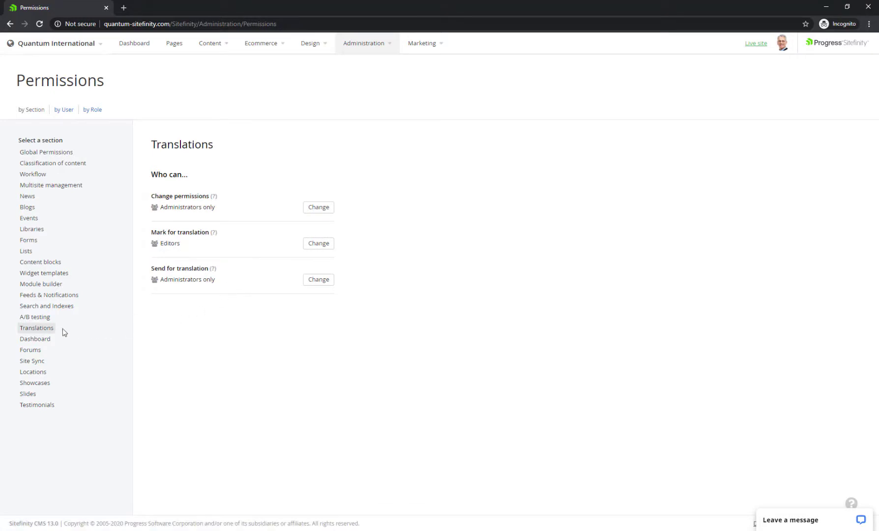
{"action": "left_click", "coordinate": [31, 350]}
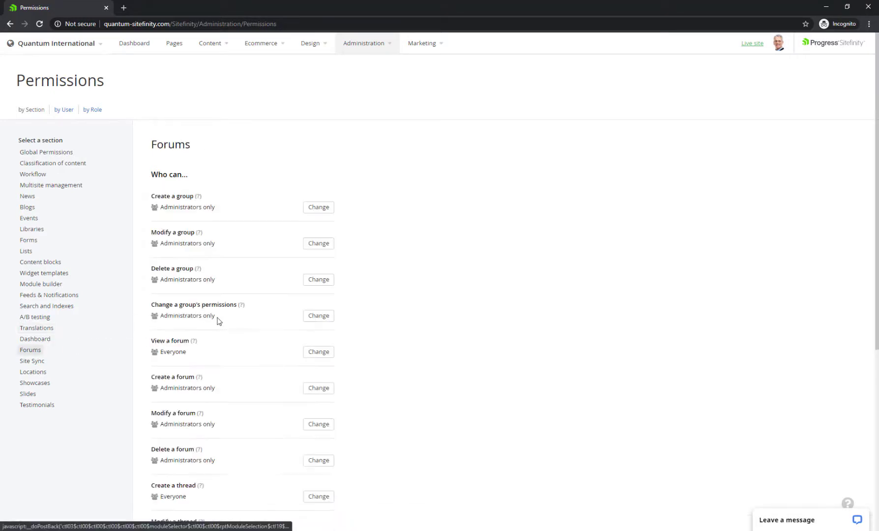
{"action": "left_click", "coordinate": [36, 362]}
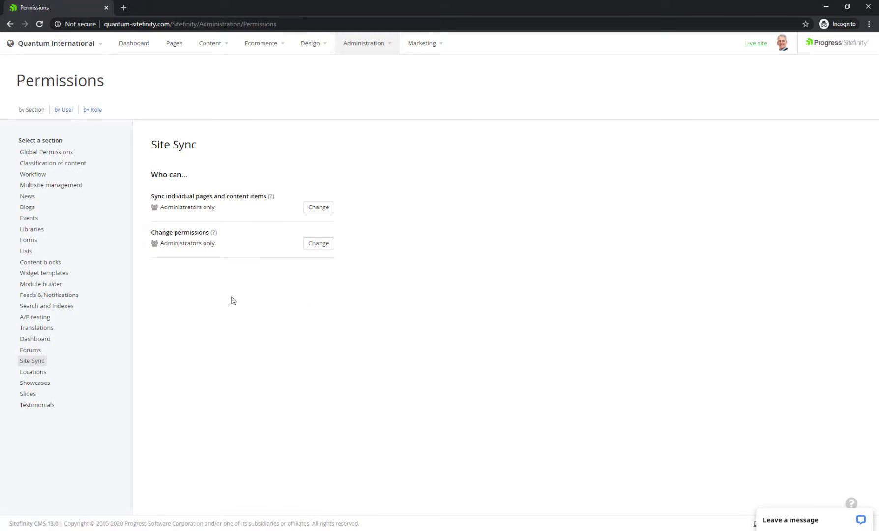
{"action": "left_click", "coordinate": [64, 113]}
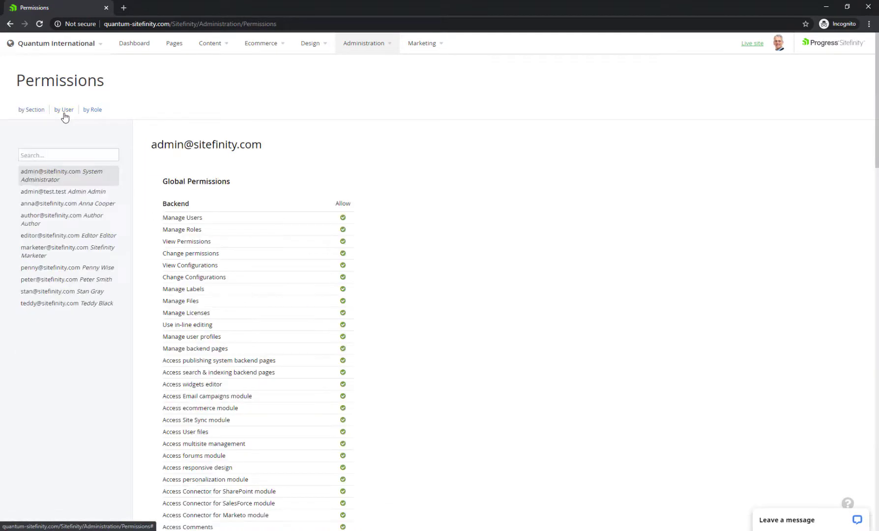
Compare the editor account's and another user's permissions, then the Administrators role's permissions
{"action": "left_click", "coordinate": [50, 237]}
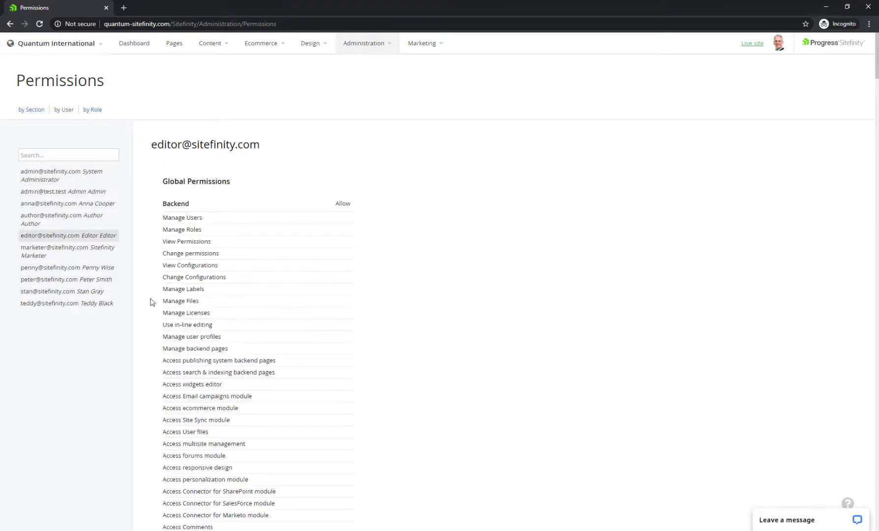
{"action": "left_click", "coordinate": [49, 291]}
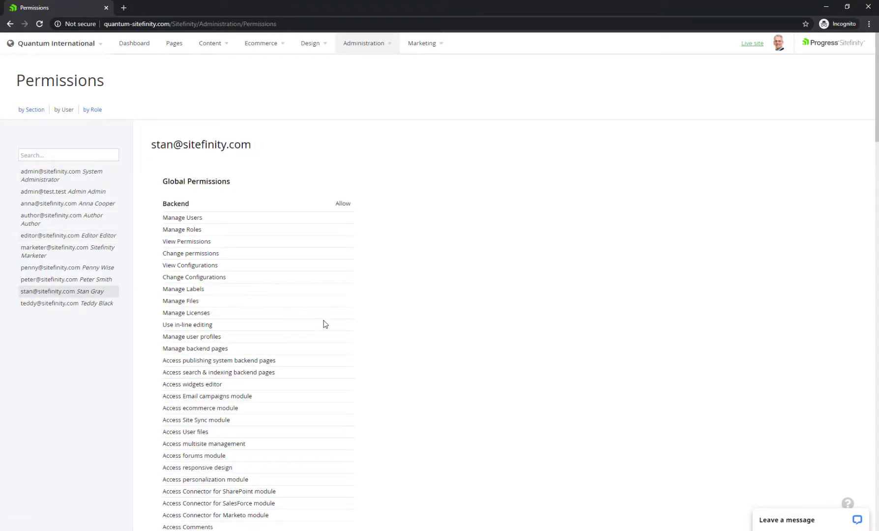
{"action": "left_click", "coordinate": [94, 110]}
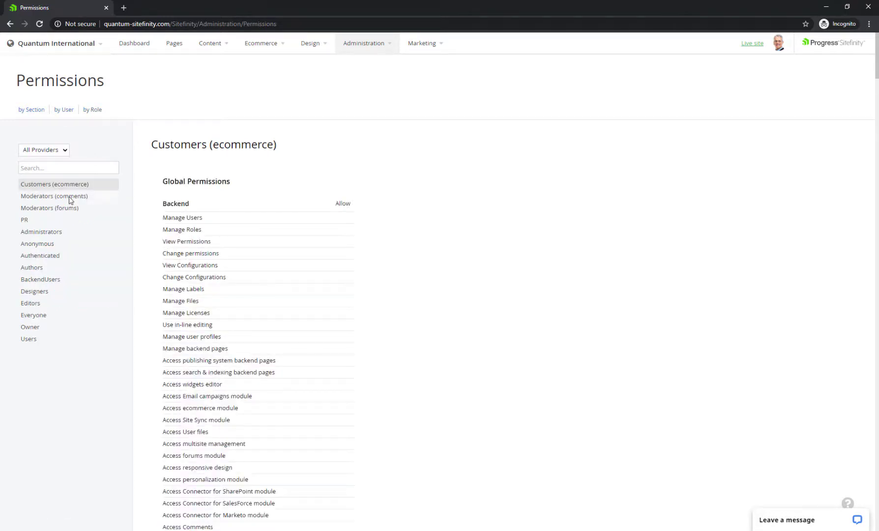
{"action": "left_click", "coordinate": [52, 234]}
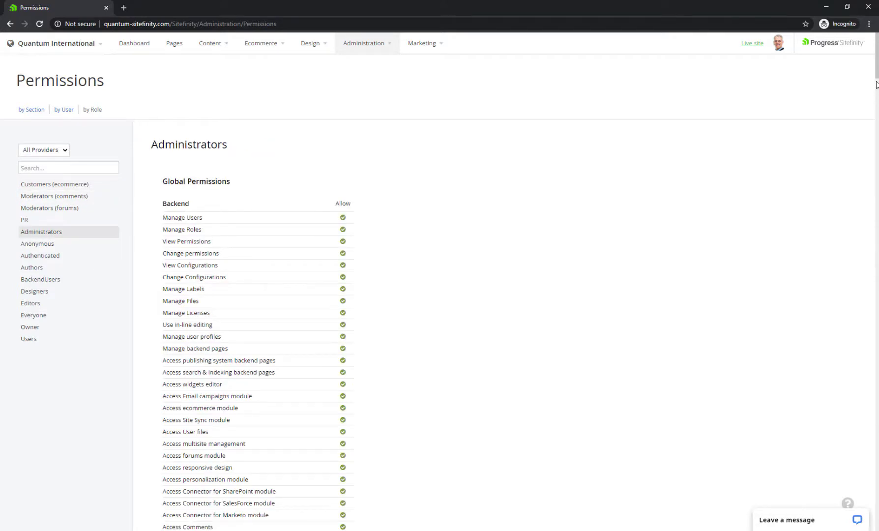
{"action": "mouse_move", "coordinate": [877, 75]}
{"action": "left_mouse_down"}
{"action": "mouse_move", "coordinate": [878, 132]}
{"action": "mouse_move", "coordinate": [877, 72]}
{"action": "left_mouse_up"}
Set the Editors role's Blog permission 'Delete blog and posts' to Deny
{"action": "left_click", "coordinate": [31, 304]}
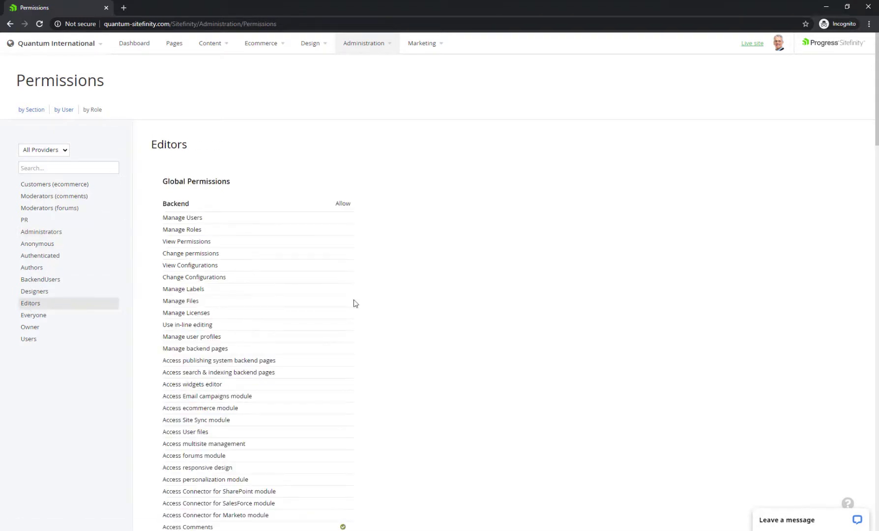
{"action": "scroll", "coordinate": [379, 345], "scroll_direction": "down", "scroll_amount": 15}
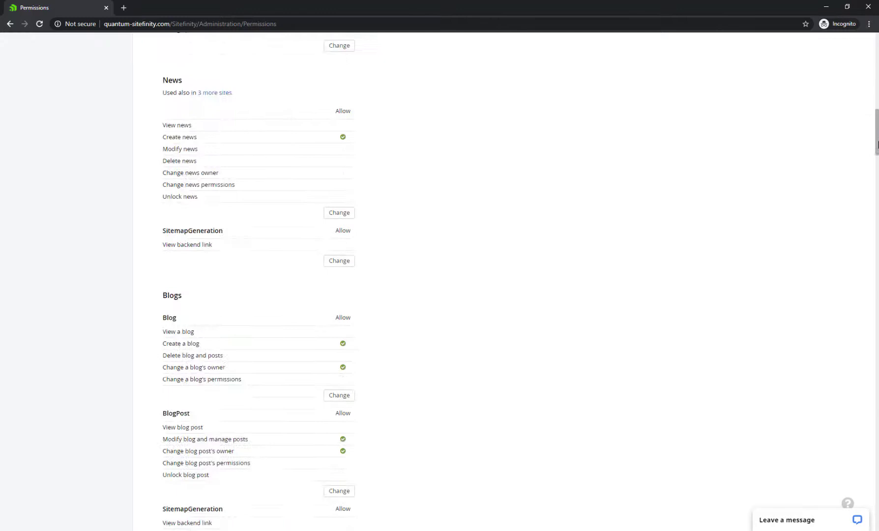
{"action": "left_click", "coordinate": [338, 364]}
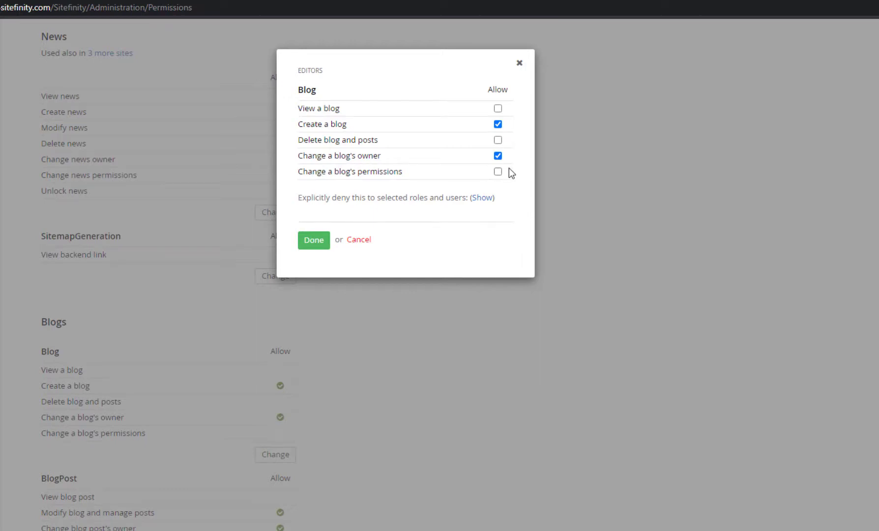
{"action": "left_click", "coordinate": [479, 202]}
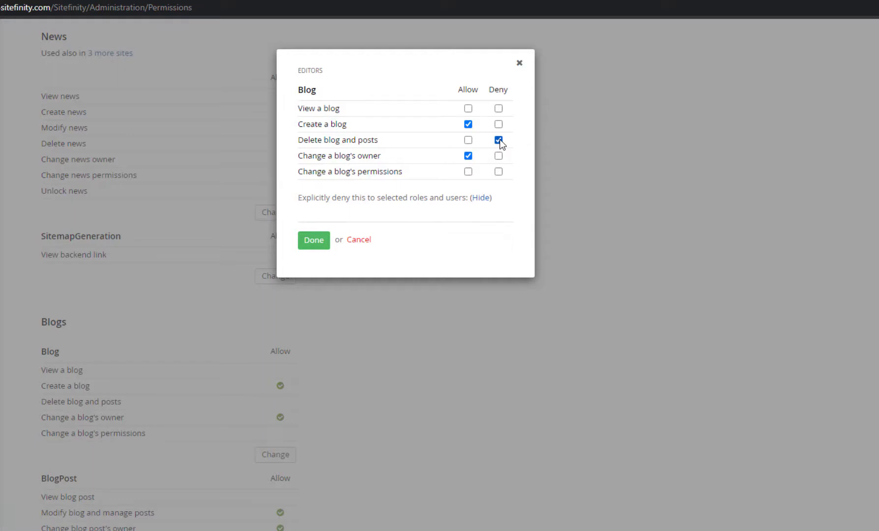
{"action": "left_click", "coordinate": [315, 243]}
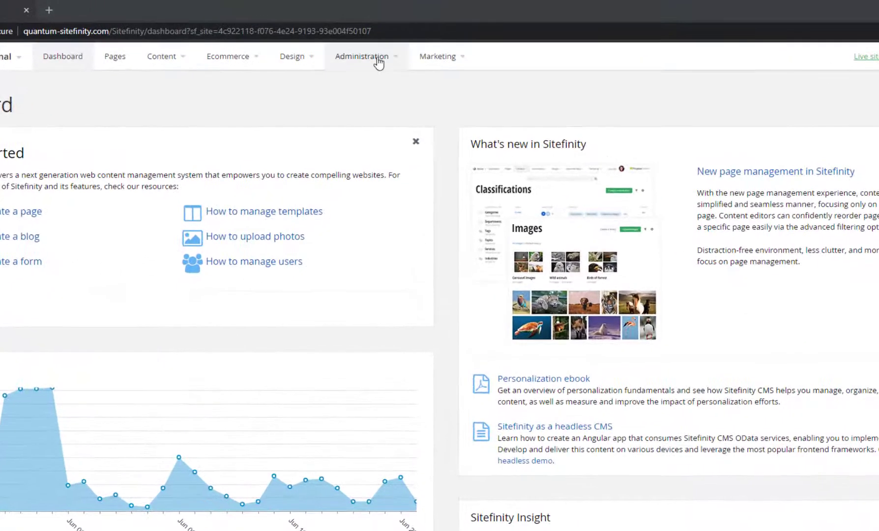
Open the Editors role's permissions from the application Roles list and scroll through them
{"action": "left_click", "coordinate": [374, 44]}
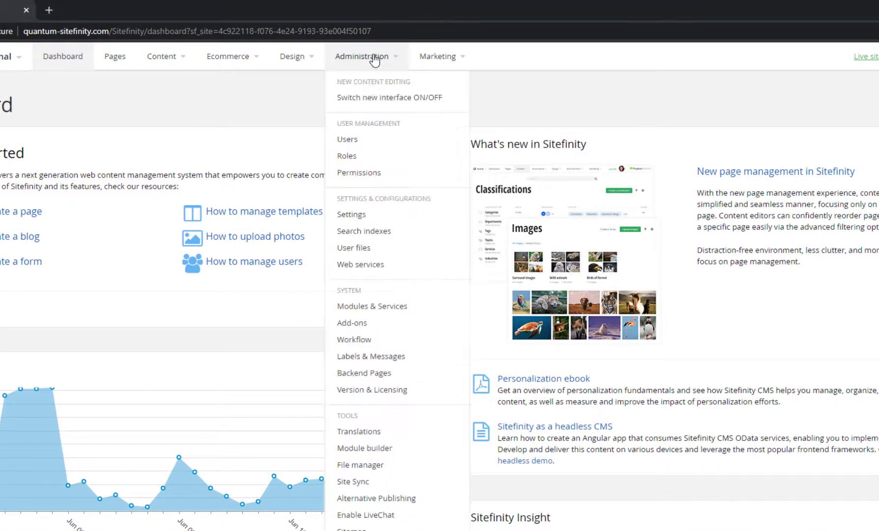
{"action": "left_click", "coordinate": [348, 159]}
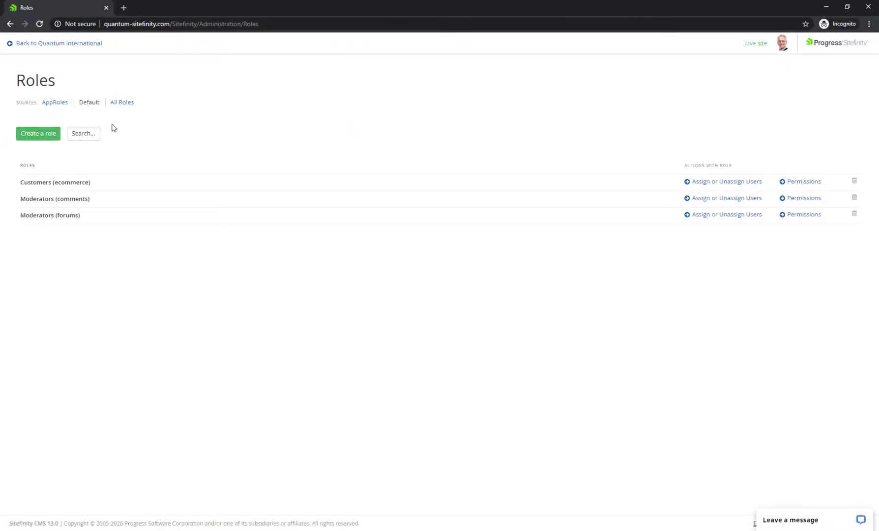
{"action": "left_click", "coordinate": [47, 103]}
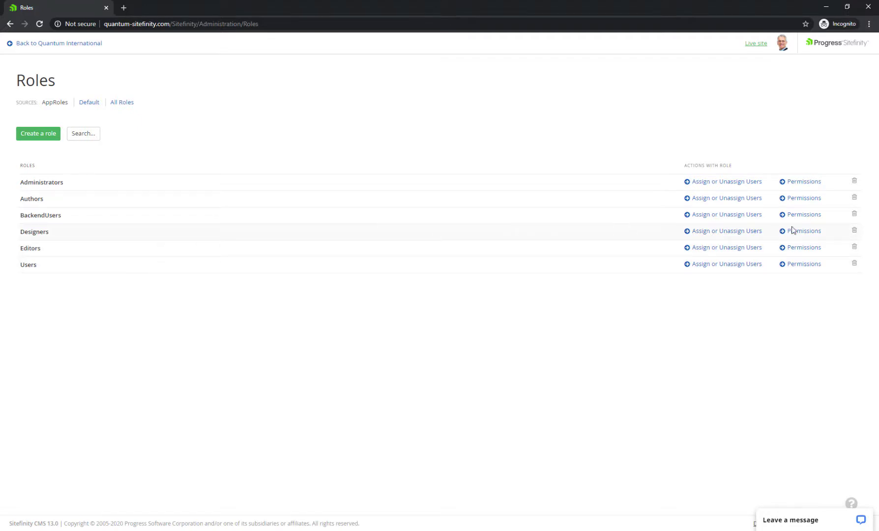
{"action": "left_click", "coordinate": [804, 248]}
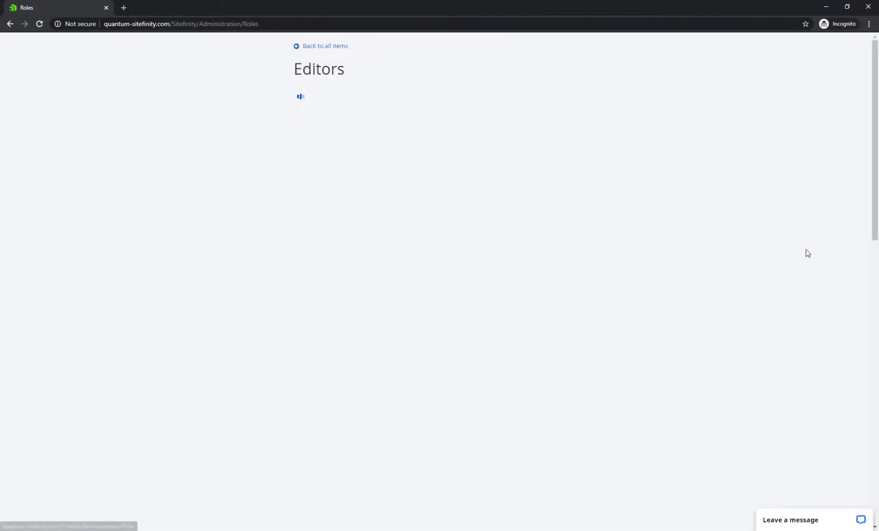
{"action": "mouse_move", "coordinate": [876, 83]}
{"action": "left_mouse_down"}
{"action": "mouse_move", "coordinate": [876, 144]}
{"action": "mouse_move", "coordinate": [878, 74]}
{"action": "left_mouse_up"}
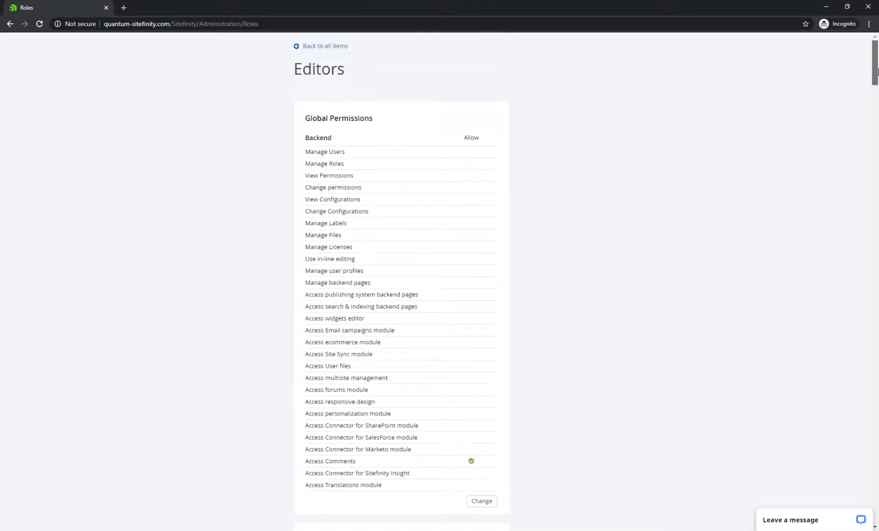
{"action": "left_click", "coordinate": [314, 47]}
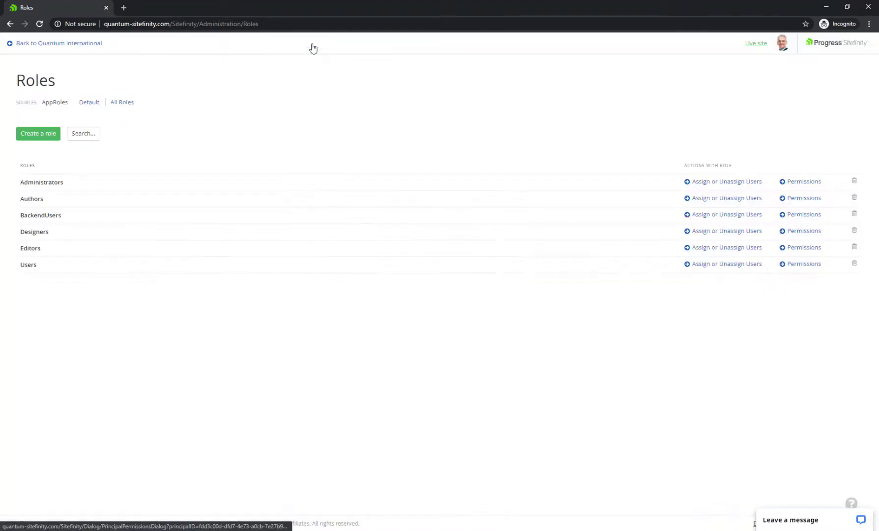
{"action": "left_click", "coordinate": [725, 268]}
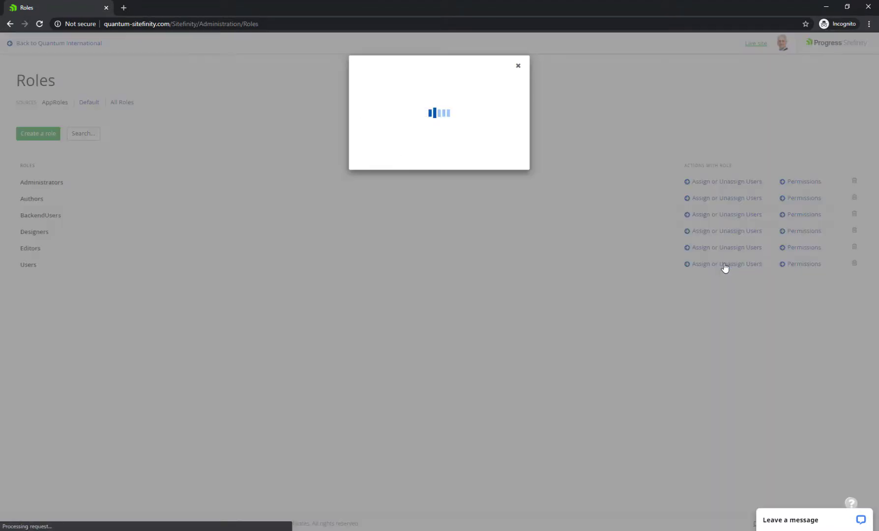
{"action": "mouse_move", "coordinate": [609, 186]}
{"action": "left_mouse_down"}
{"action": "mouse_move", "coordinate": [617, 249]}
{"action": "mouse_move", "coordinate": [621, 172]}
{"action": "left_mouse_up"}
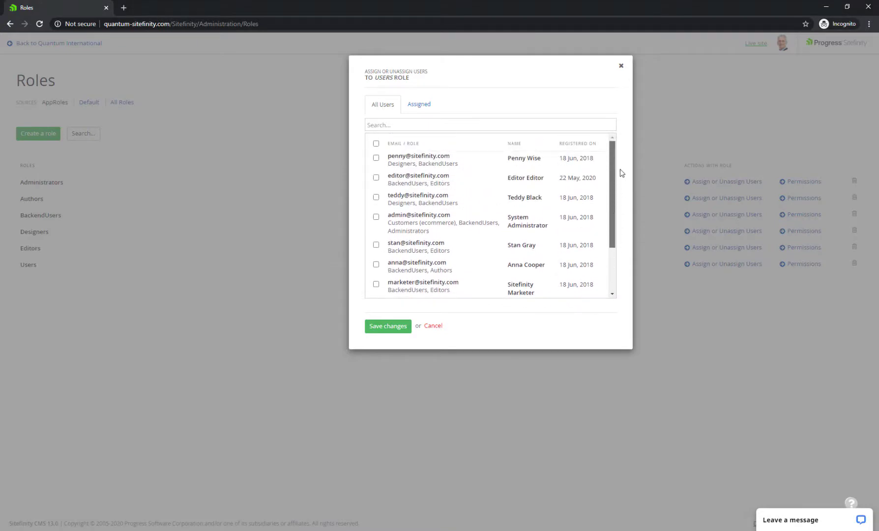
{"action": "left_click", "coordinate": [436, 326]}
{"action": "left_click", "coordinate": [740, 249]}
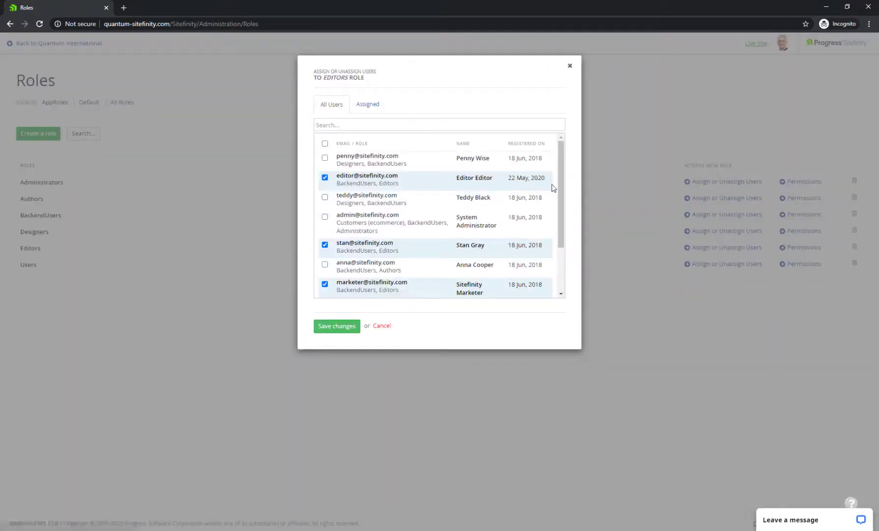
{"action": "left_click", "coordinate": [387, 326]}
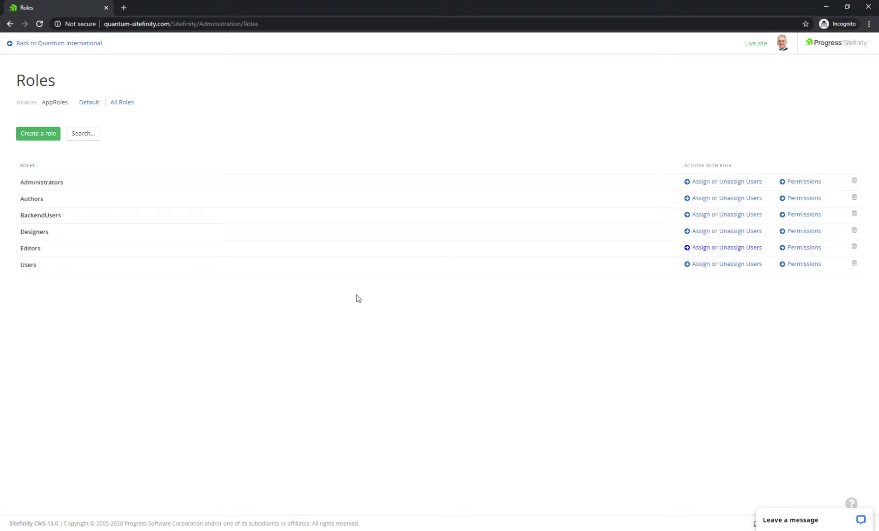
Switch the Roles list to All Roles and create a role named 'PR'
{"action": "left_click", "coordinate": [125, 108]}
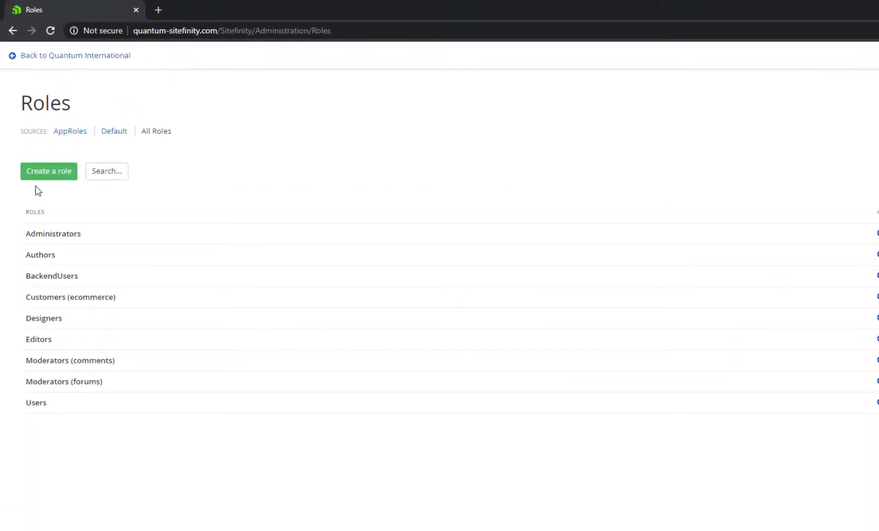
{"action": "left_click", "coordinate": [55, 174]}
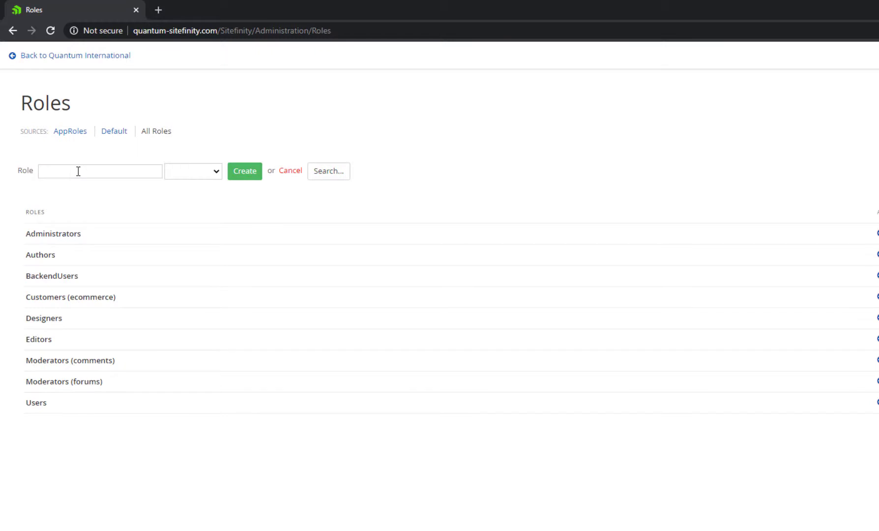
{"action": "type", "text": "PR"}
{"action": "left_click", "coordinate": [243, 172]}
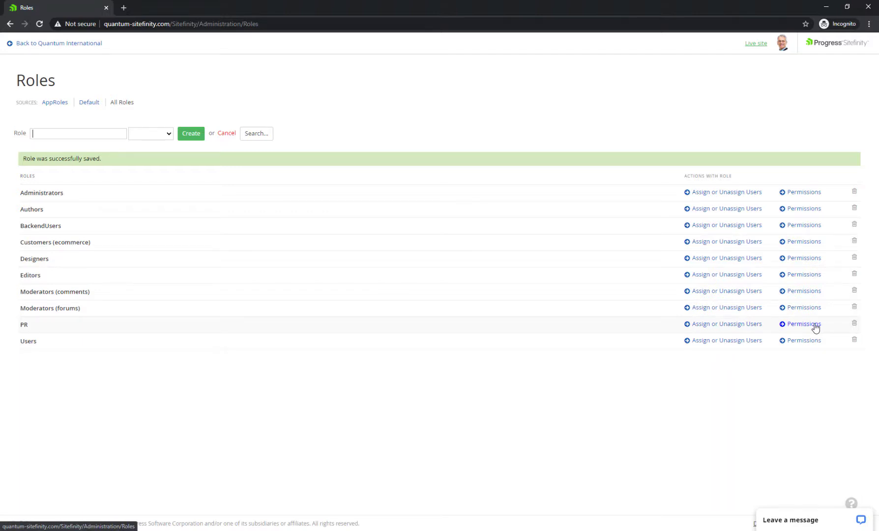
Allow the PR role View news, Create news and Modify news under News > General
{"action": "left_click", "coordinate": [816, 328]}
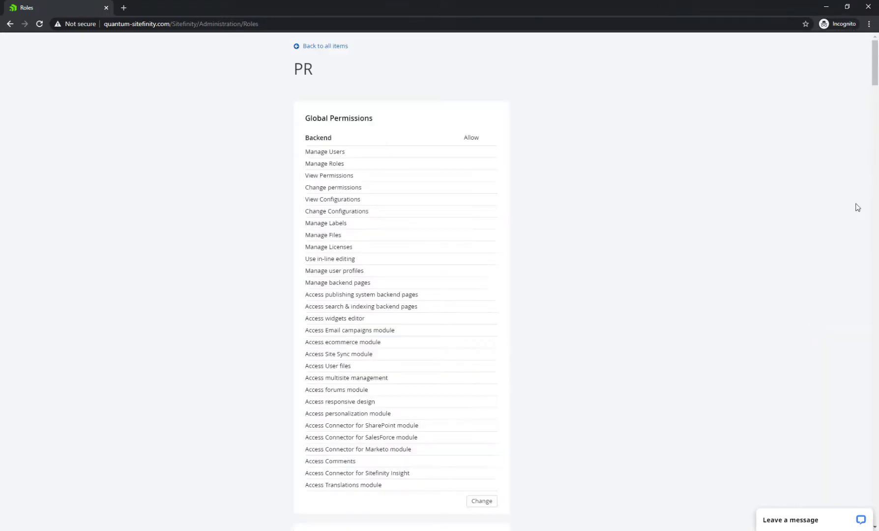
{"action": "left_click_drag", "start_coordinate": [878, 86], "coordinate": [878, 135]}
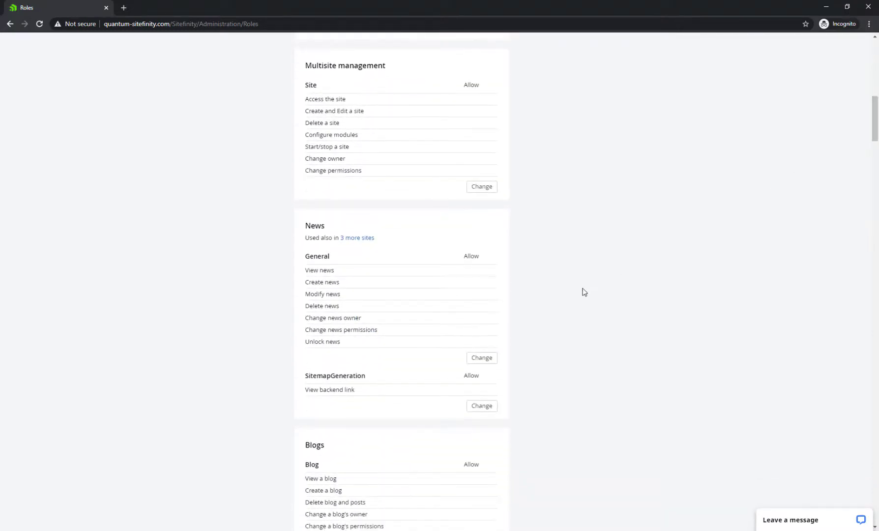
{"action": "left_click", "coordinate": [490, 358]}
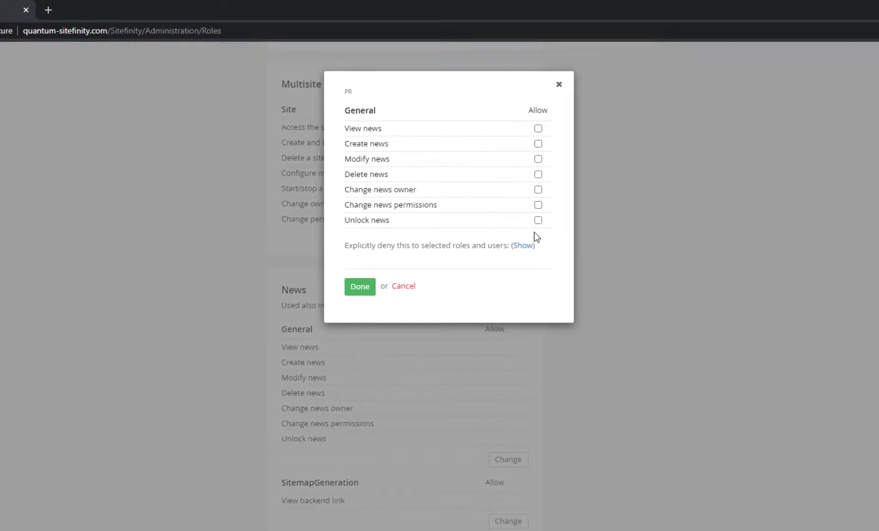
{"action": "left_click", "coordinate": [538, 130]}
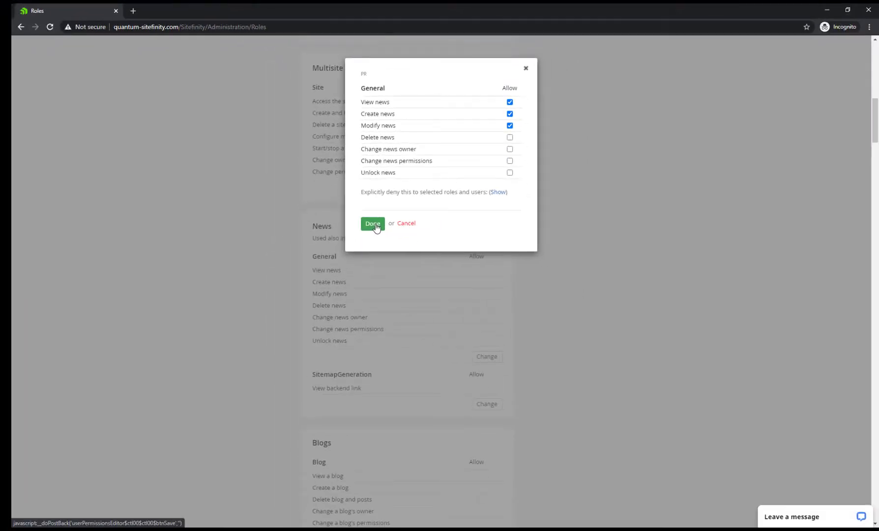
{"action": "left_click", "coordinate": [374, 231]}
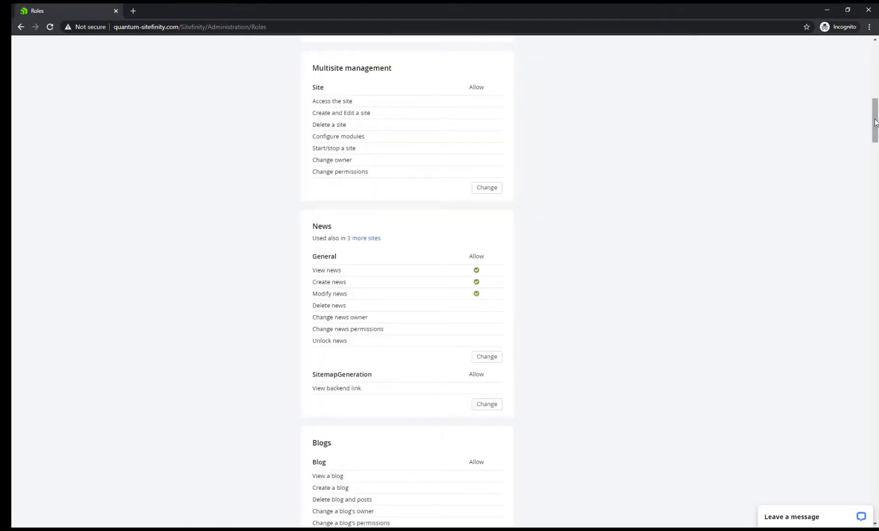
{"action": "left_click_drag", "start_coordinate": [875, 122], "coordinate": [875, 65]}
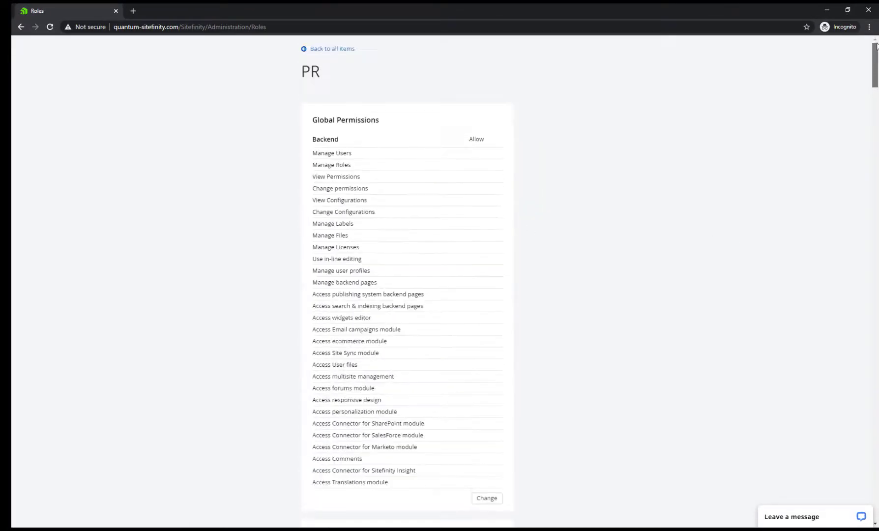
Assign both Designers group users to the PR role and save the assignments
{"action": "left_click", "coordinate": [342, 51]}
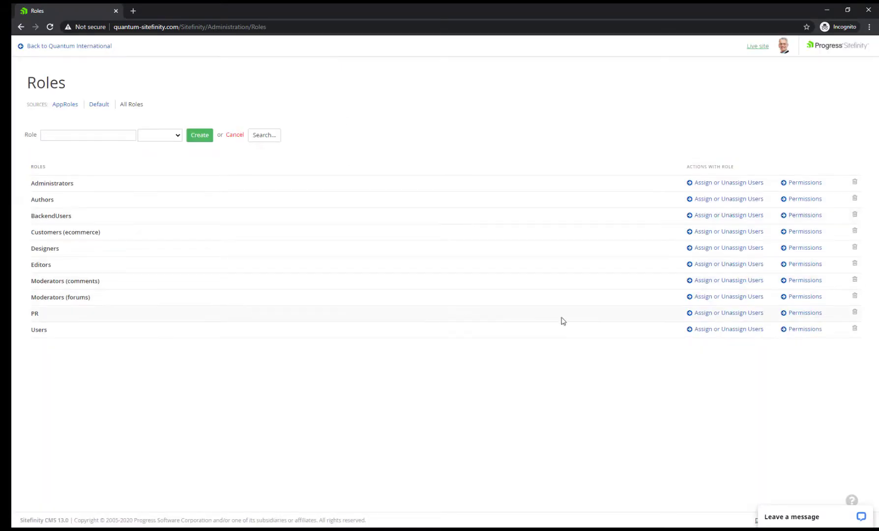
{"action": "left_click", "coordinate": [722, 315]}
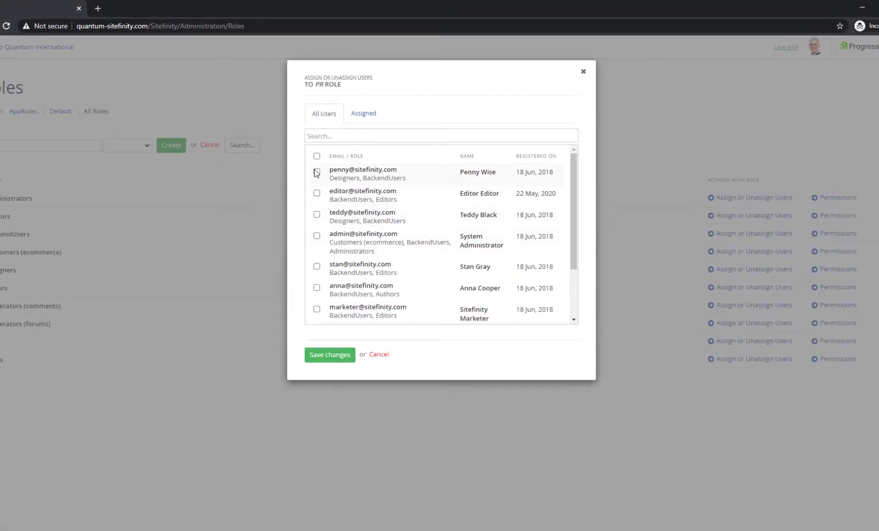
{"action": "left_click", "coordinate": [317, 171]}
{"action": "left_click", "coordinate": [317, 215]}
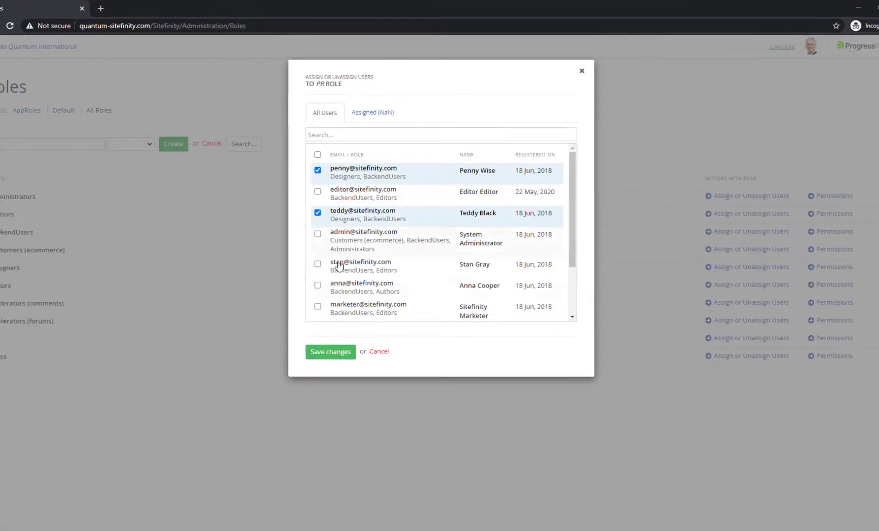
{"action": "left_click", "coordinate": [331, 352]}
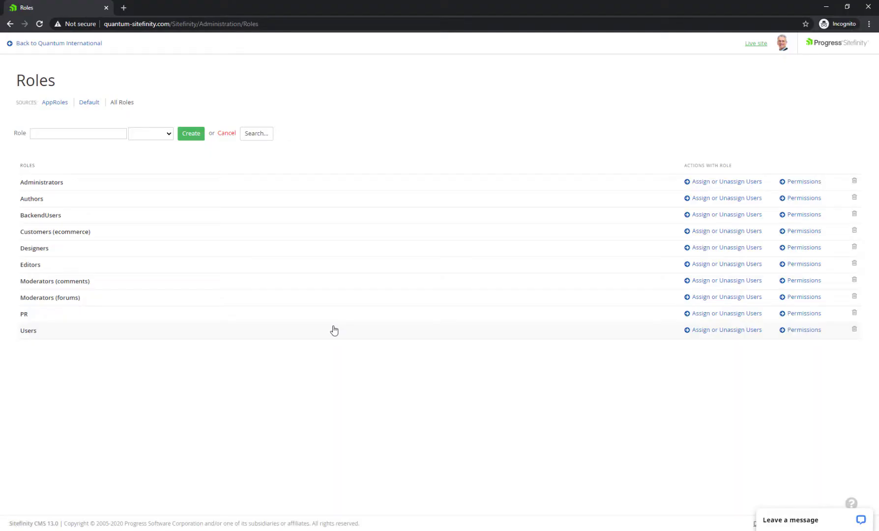